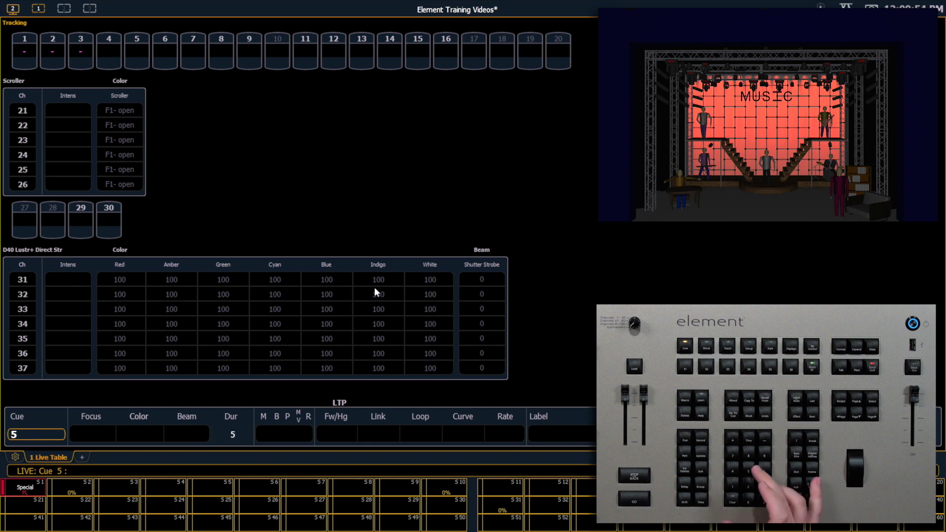
Select ColorBlast LED channels 55 thru 63 on the command line.
{"action": "key", "text": "5"}
{"action": "key", "text": "5"}
{"action": "key", "text": "t"}
{"action": "key", "text": "6"}
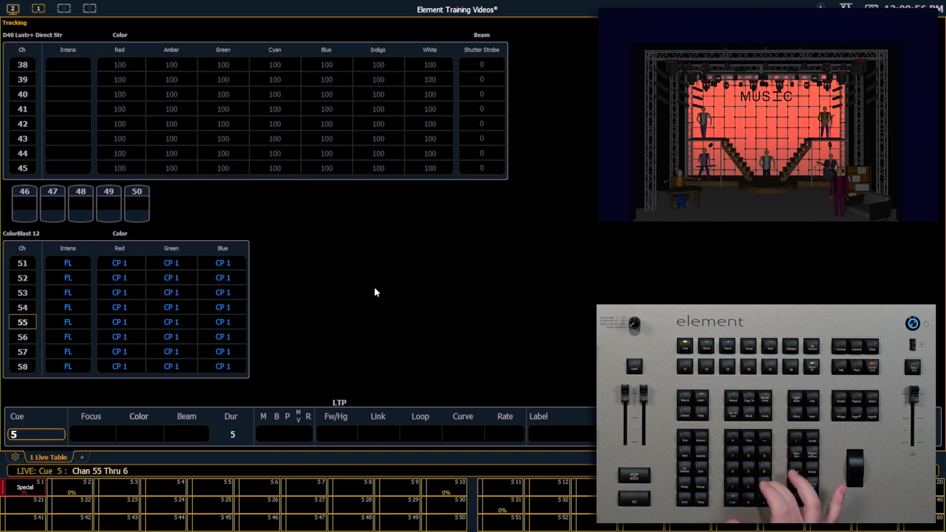
{"action": "key", "text": "3"}
{"action": "key", "text": "Return"}
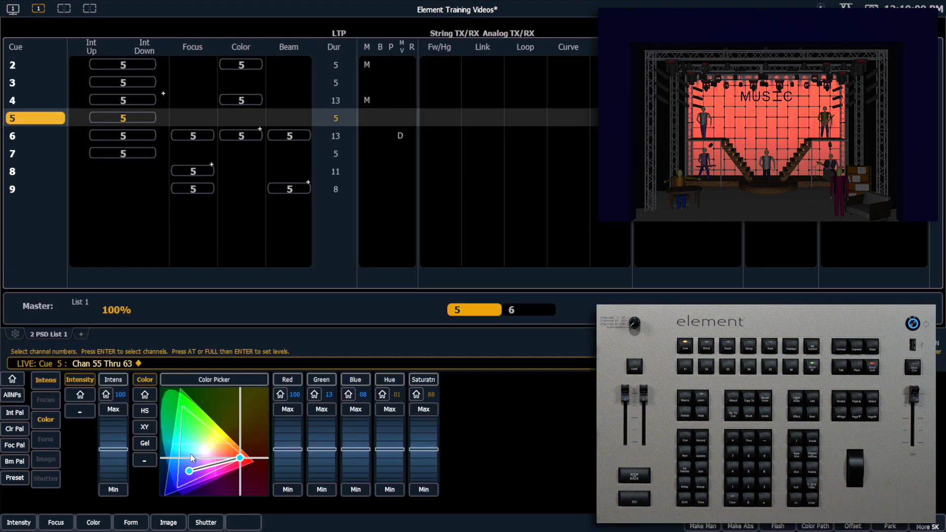
Shift the LEDs to amber (Red 100, Green 69, Blue 8) and set Group 12 to Full.
{"action": "left_click_drag", "start_coordinate": [232, 448], "coordinate": [224, 446]}
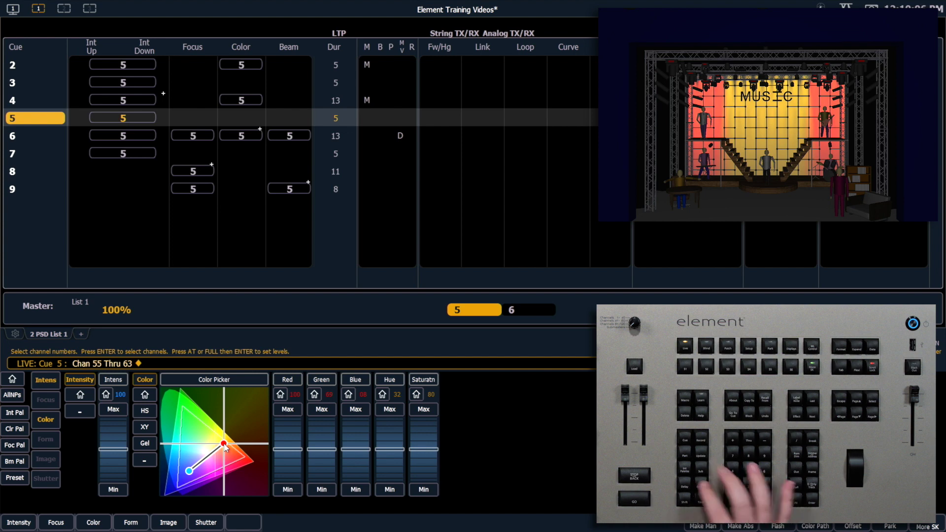
{"action": "key", "text": "g"}
{"action": "key", "text": "1"}
{"action": "key", "text": "2"}
{"action": "key", "text": "a"}
{"action": "key", "text": "f"}
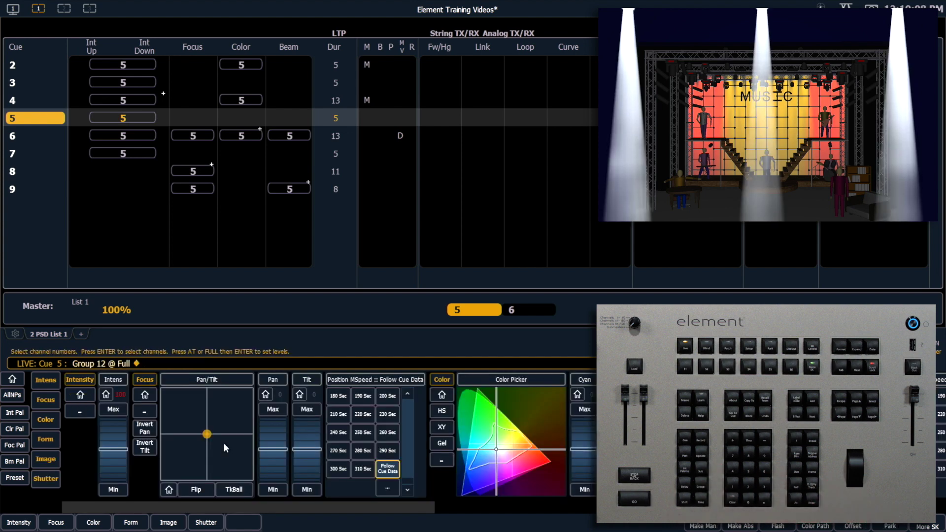
Send Group 12 to Focus Palette 2.
{"action": "left_click", "coordinate": [18, 446]}
{"action": "key", "text": "2"}
{"action": "key", "text": "Return"}
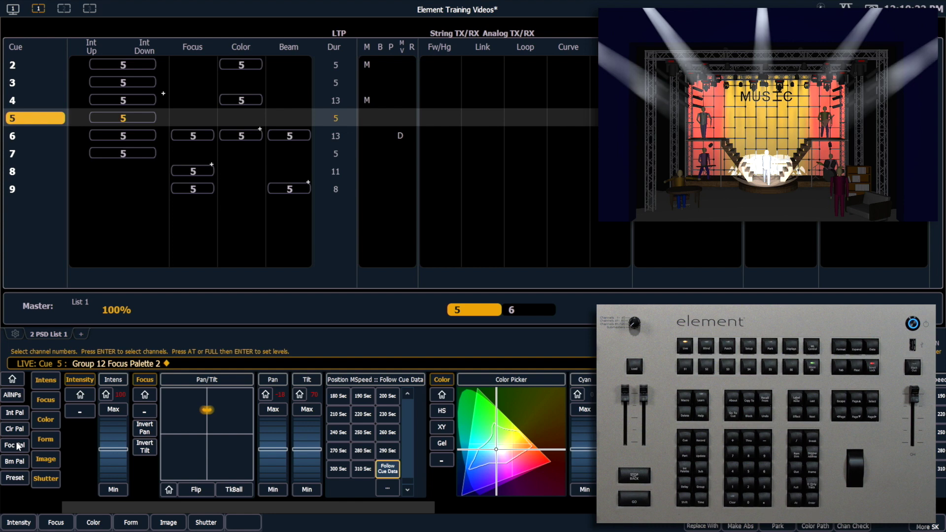
Update Cue 5 with channels 55–63 and 111–115 changes.
{"action": "key", "text": "u"}
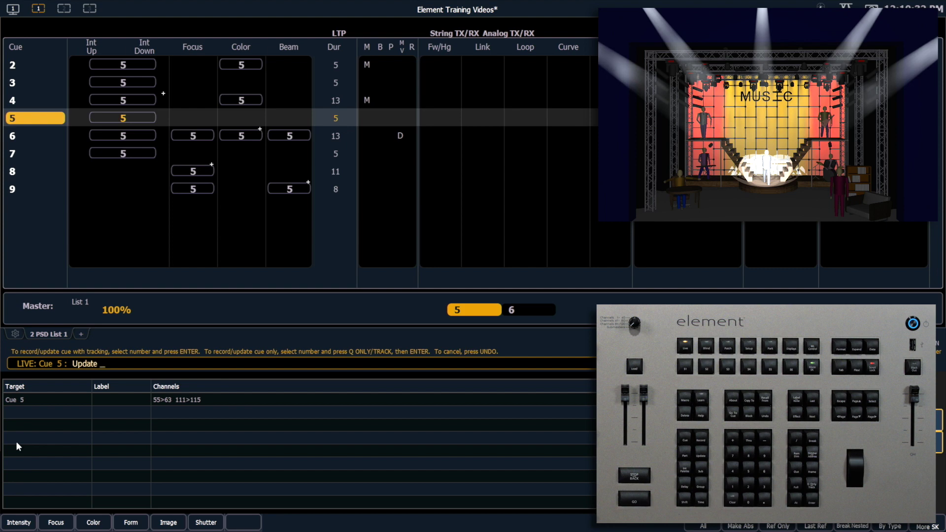
{"action": "key", "text": "Return"}
{"action": "key", "text": "F1"}
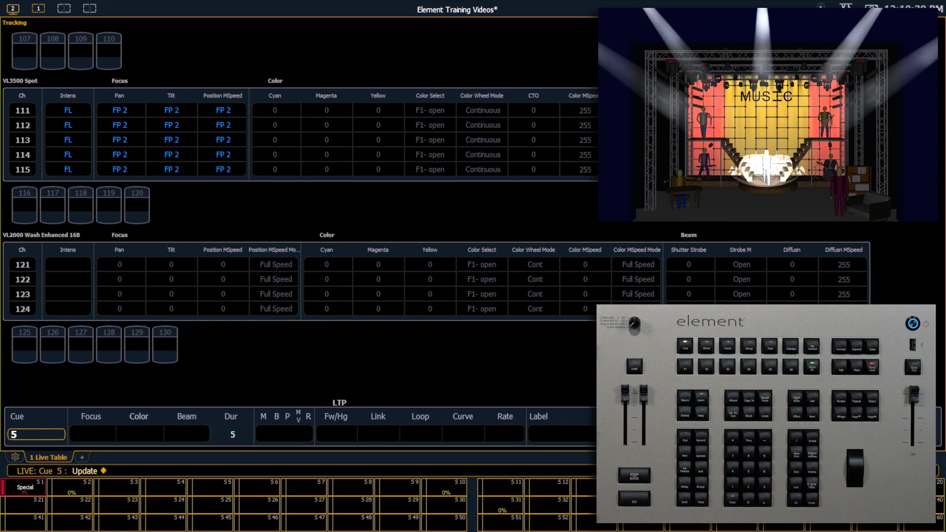
Check channel 51, then select mover channel 111 and sneak it.
{"action": "type", "text": "51"}
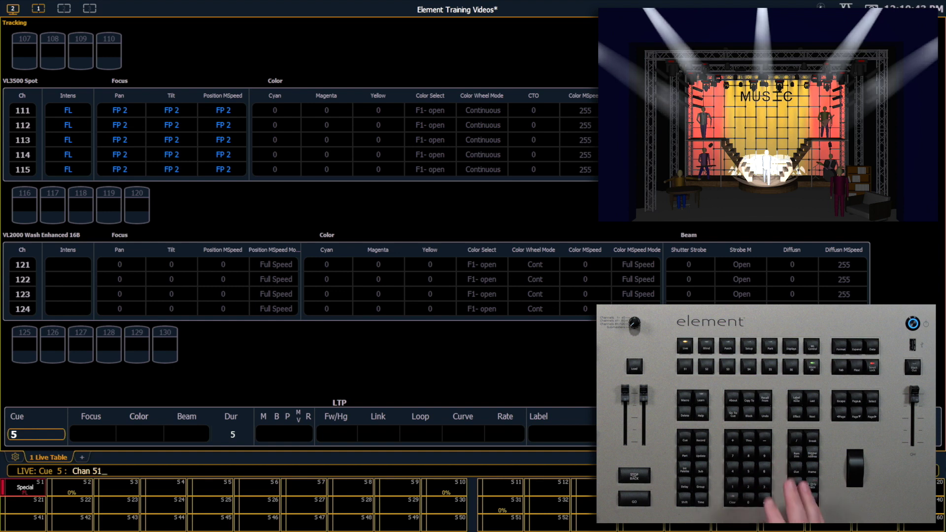
{"action": "key", "text": "Return"}
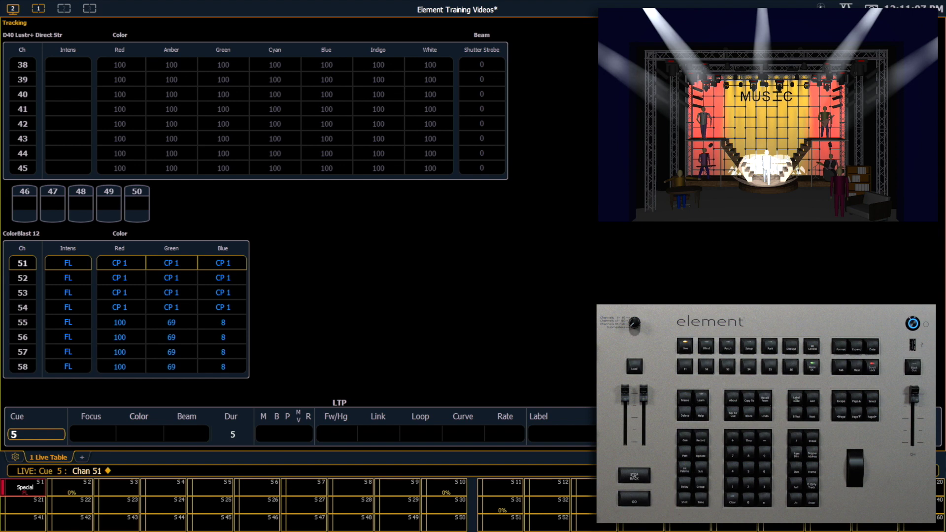
{"action": "type", "text": "111"}
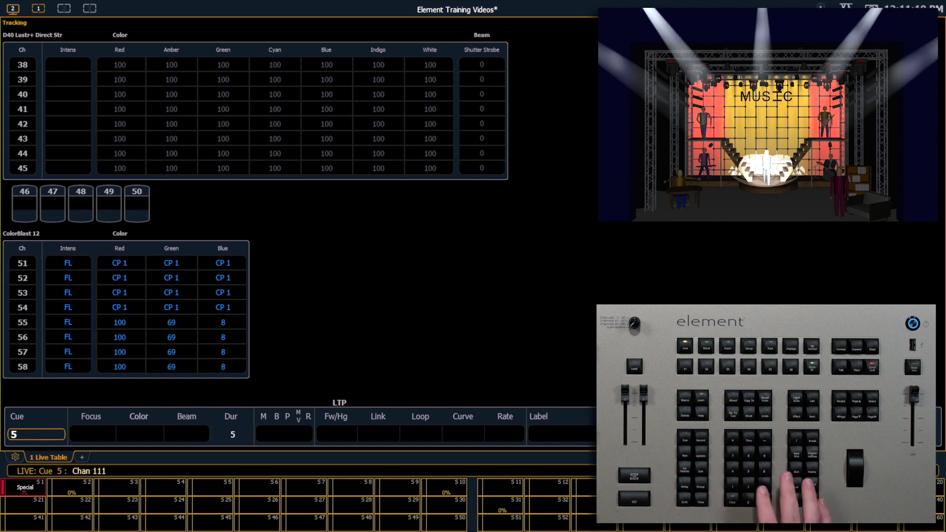
{"action": "key", "text": "Return"}
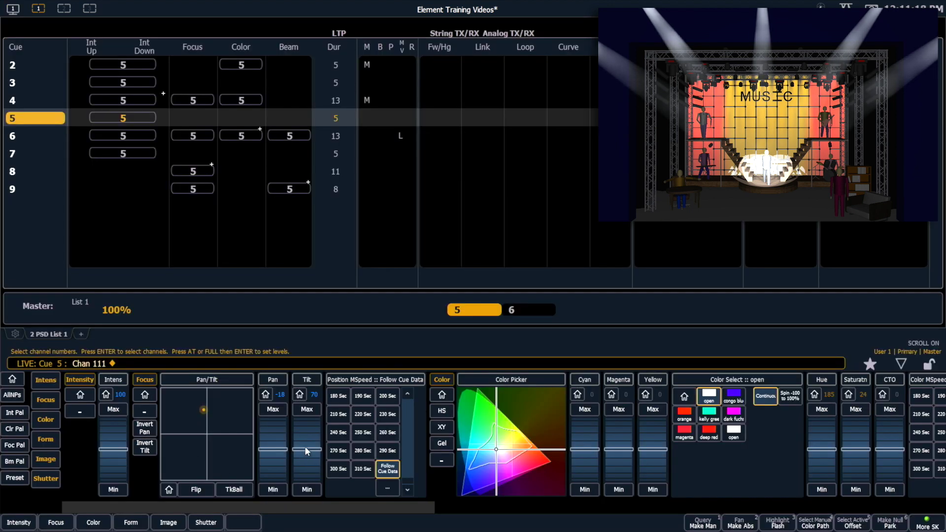
{"action": "key", "text": "ampersand"}
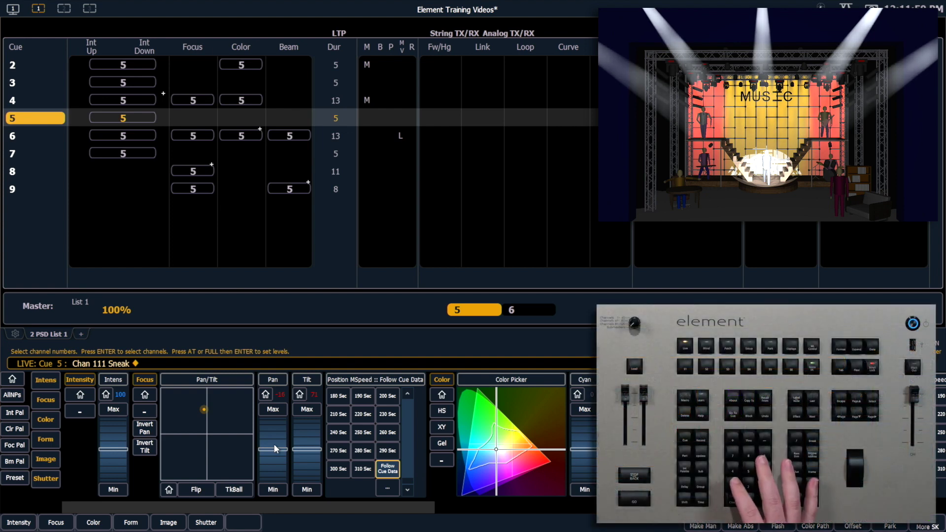
Update Focus Palette 2 with channel 111's pan -16, tilt 71 position.
{"action": "type", "text": "111"}
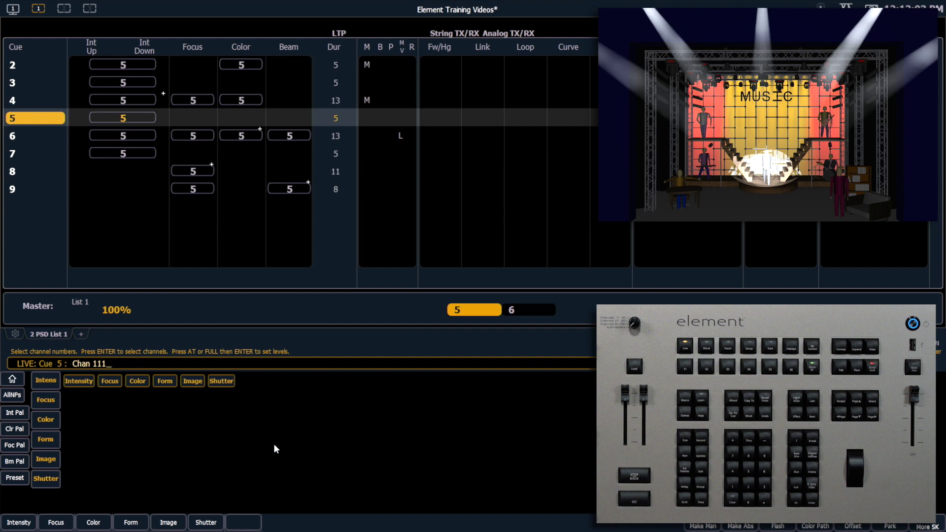
{"action": "key", "text": "alt+u"}
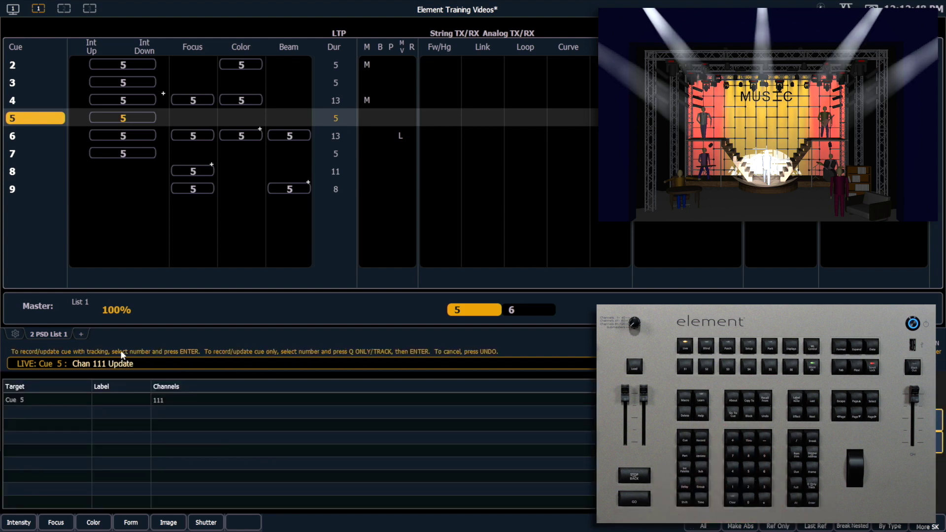
{"action": "left_click", "coordinate": [81, 334]}
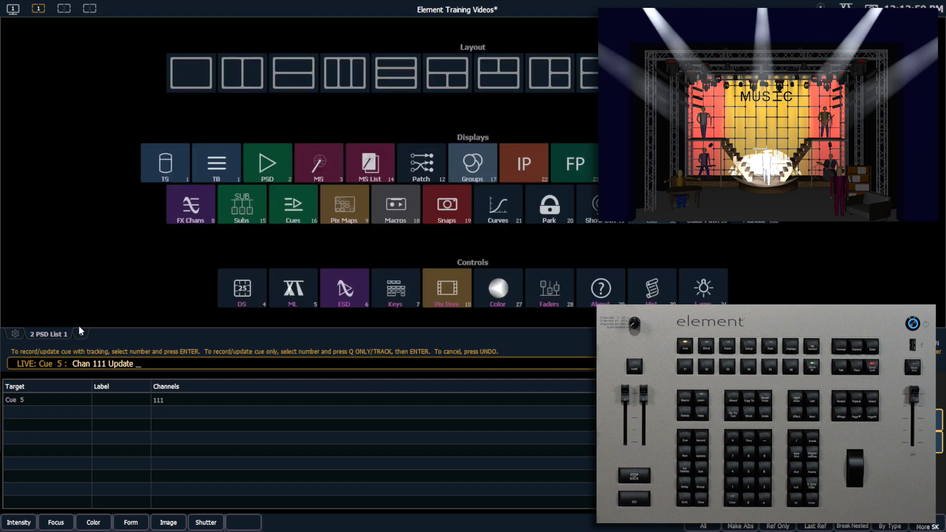
{"action": "left_click", "coordinate": [298, 287]}
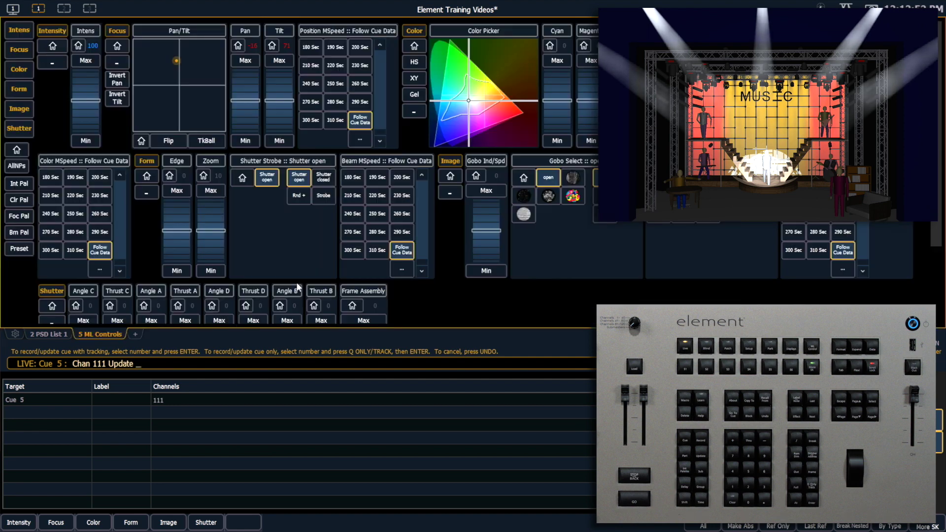
{"action": "left_click", "coordinate": [16, 217]}
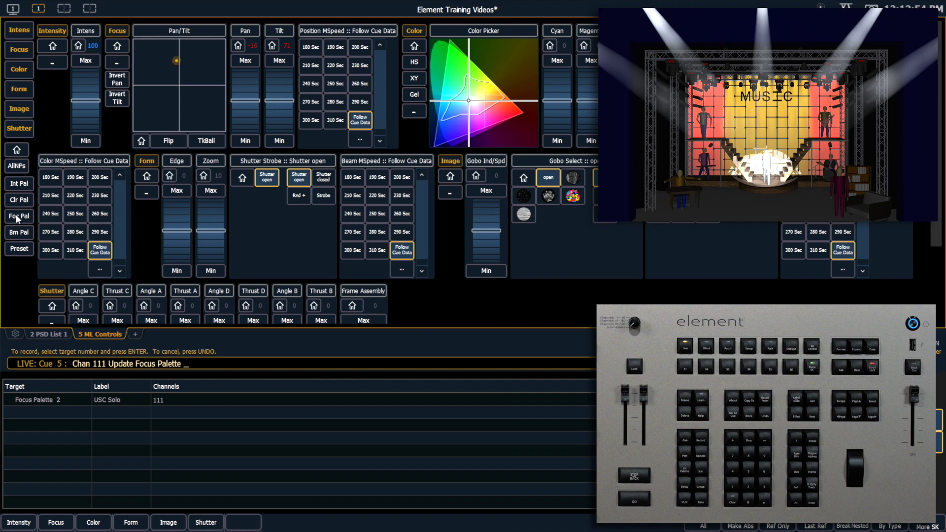
{"action": "type", "text": "2"}
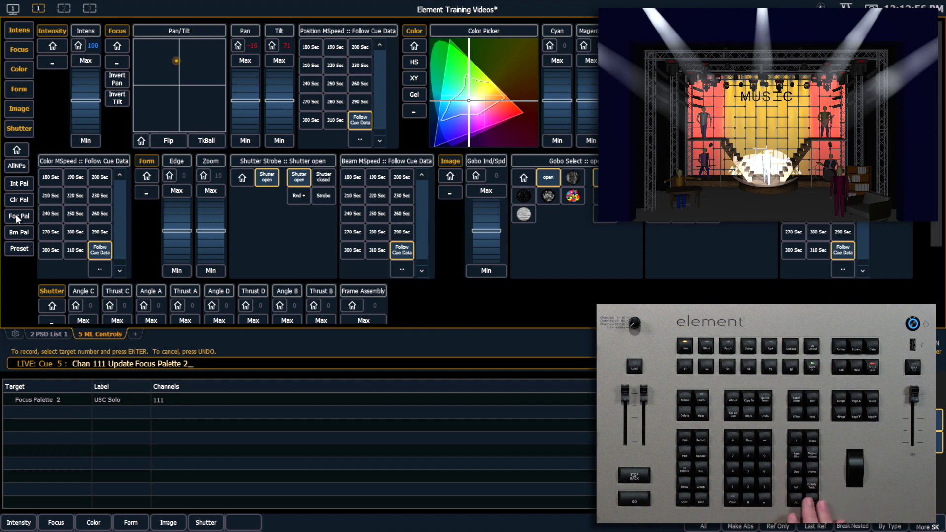
{"action": "key", "text": "Return"}
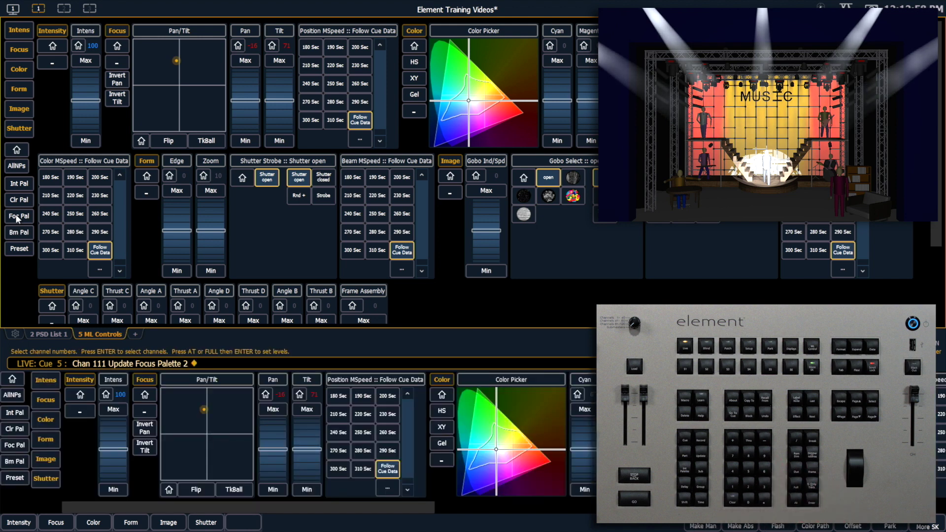
Return to the Live Table and go to Cue 5.
{"action": "key", "text": "F1"}
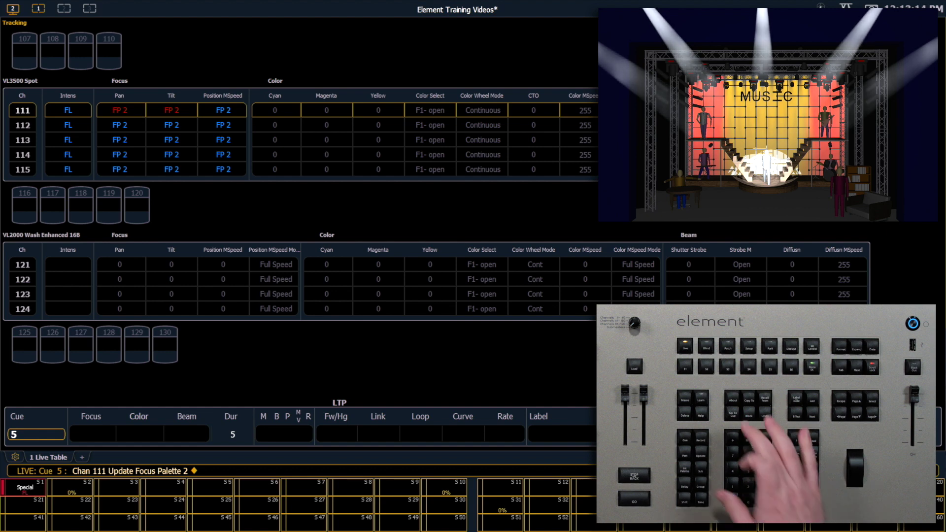
{"action": "key", "text": "ctrl+shift+q"}
{"action": "type", "text": "5"}
{"action": "key", "text": "Return"}
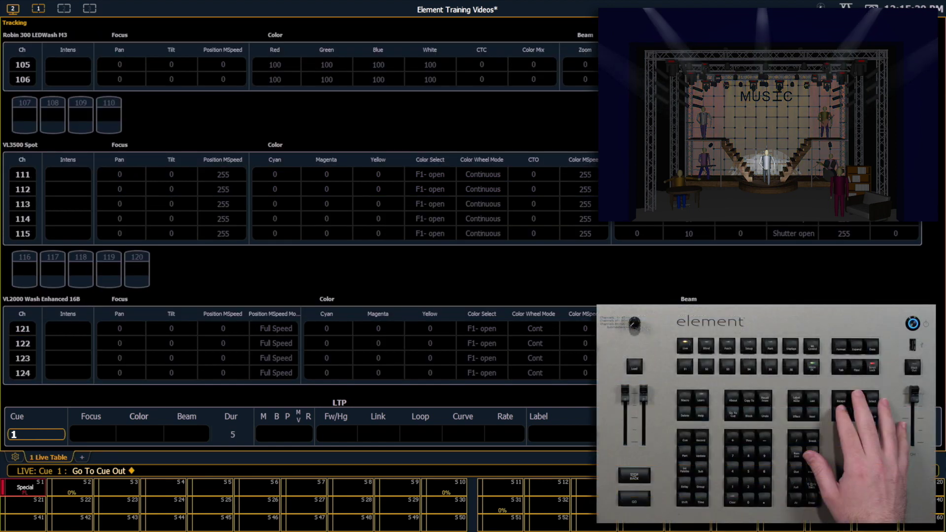
Page the channel table up to show channels 1–37.
{"action": "key", "text": "Page_Up"}
{"action": "key", "text": "Page_Up"}
{"action": "key", "text": "Page_Up"}
{"action": "key", "text": "Page_Up"}
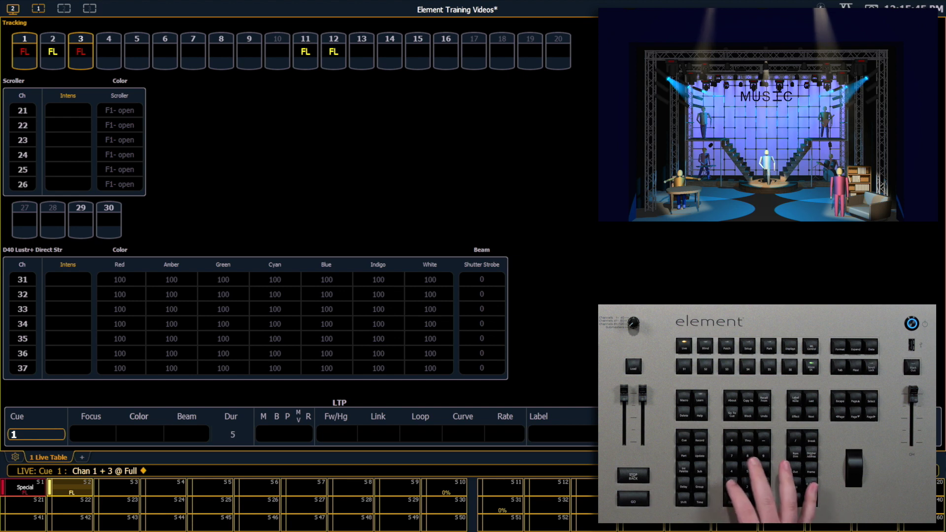
Record channels 1 and 3 at Full into submaster 2.
{"action": "key", "text": "BackSpace"}
{"action": "key", "text": "BackSpace"}
{"action": "key", "text": "BackSpace"}
{"action": "type", "text": "3"}
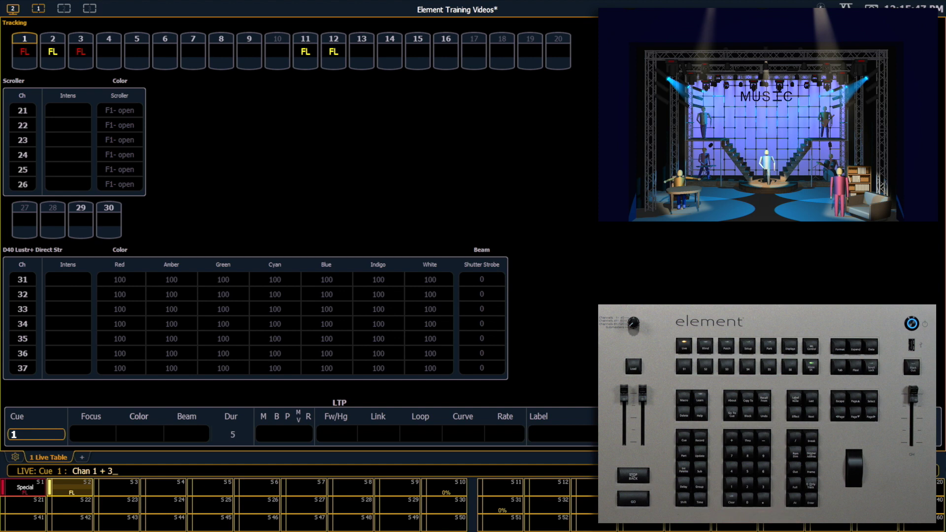
{"action": "type", "text": "u"}
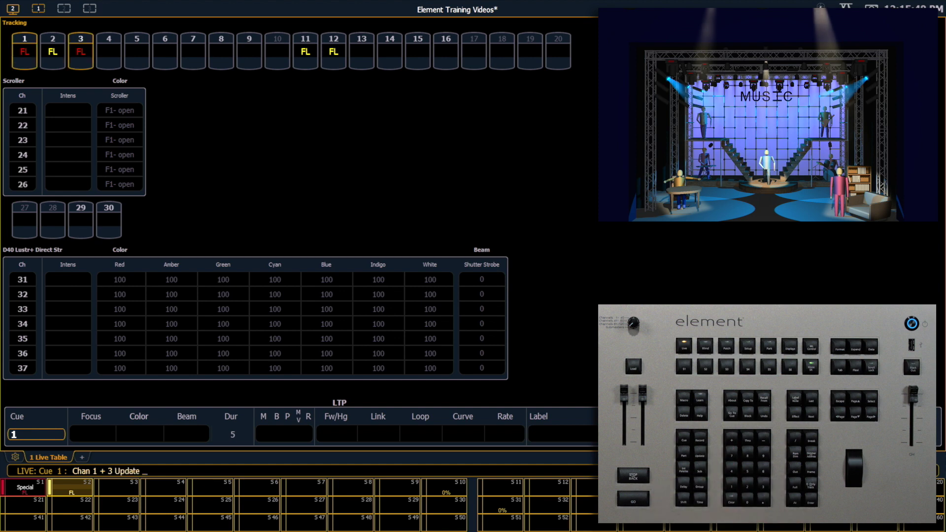
{"action": "type", "text": "s2"}
{"action": "key", "text": "Return"}
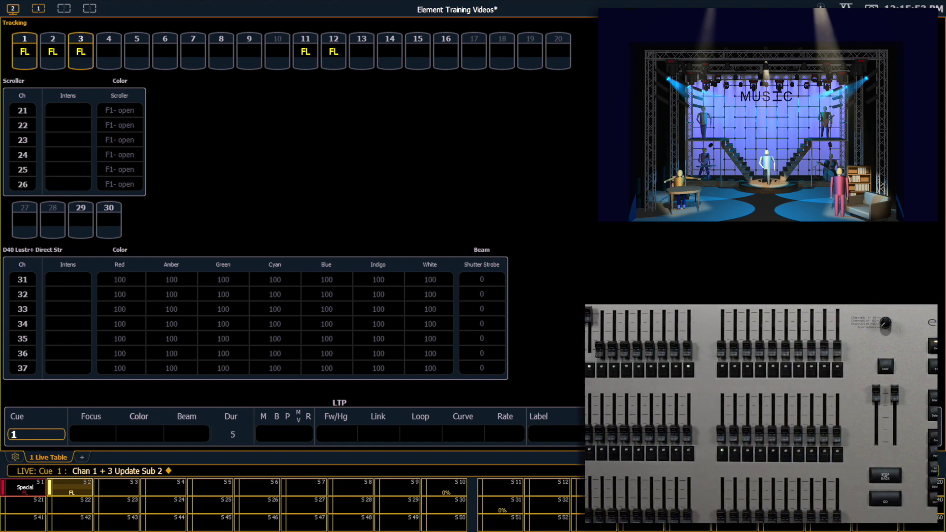